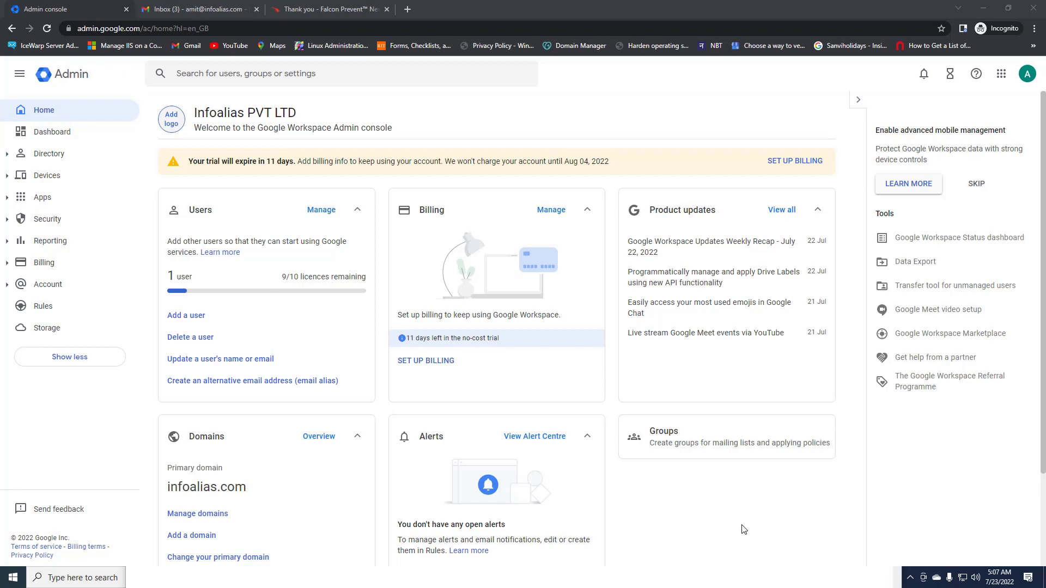
Start a new group in the Groups directory, named IT Team with the group email prefix itteam.
click(678, 438)
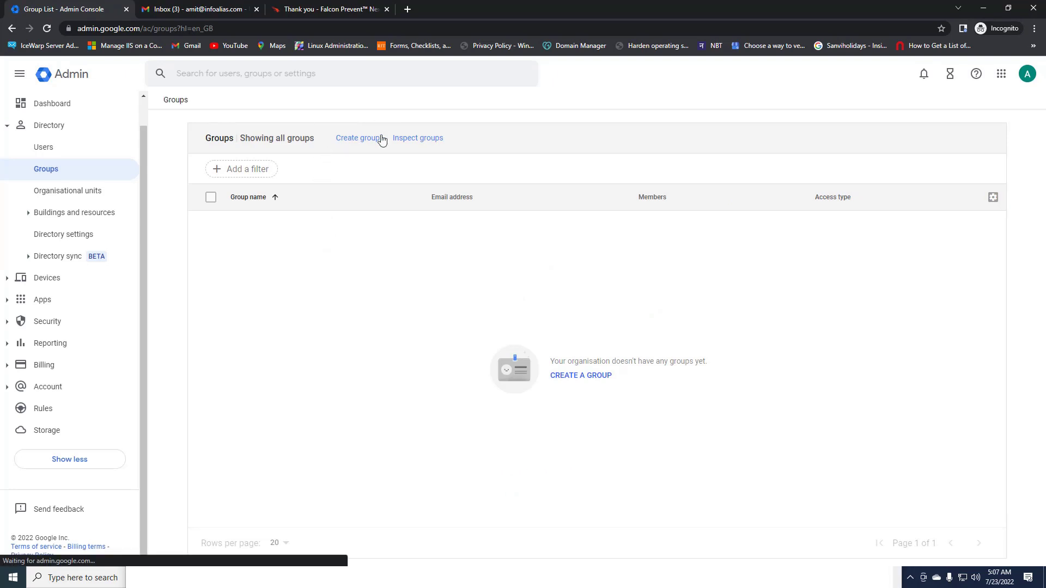
click(367, 145)
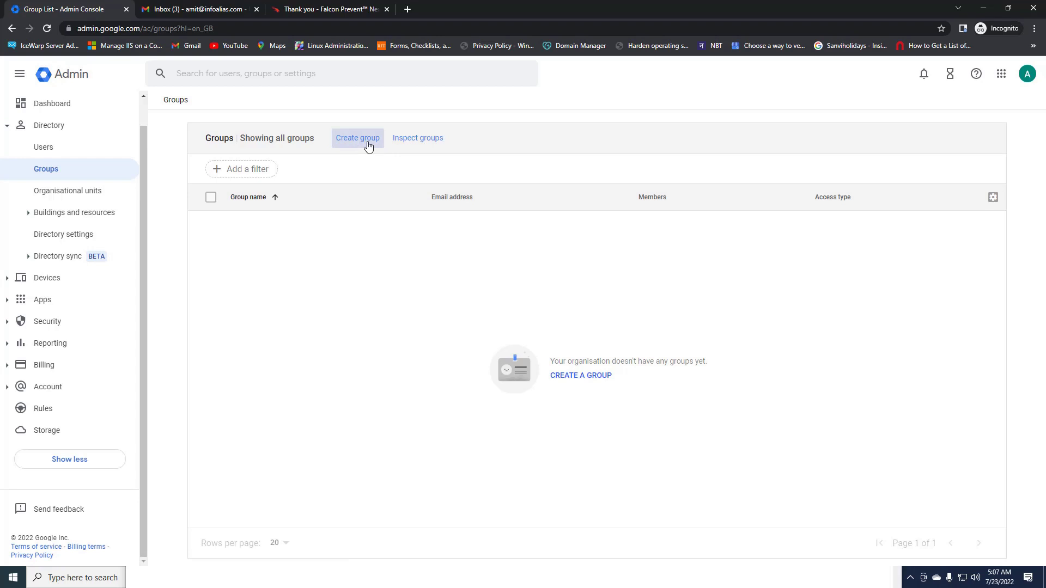
click(446, 135)
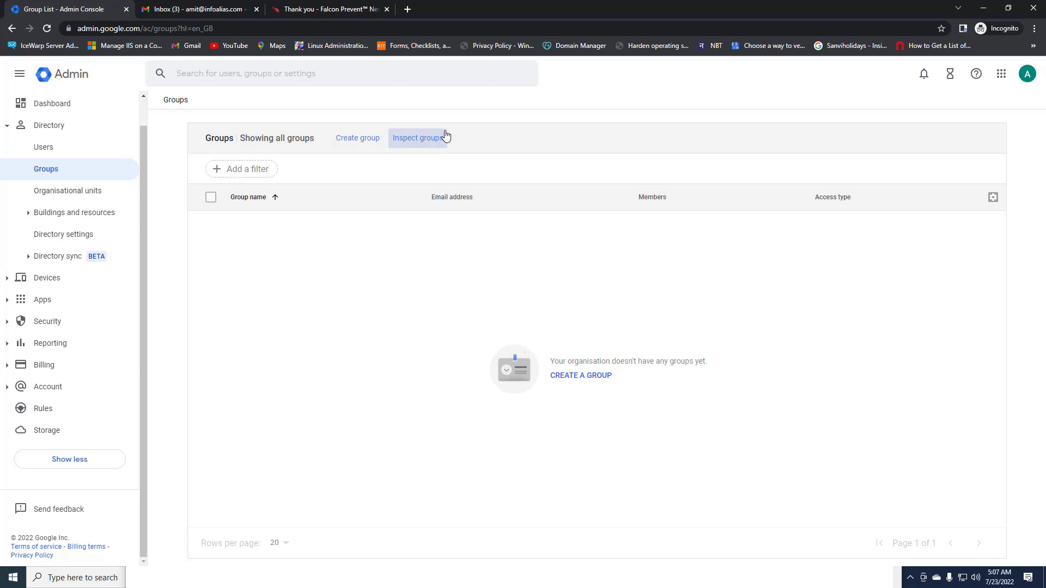
click(364, 140)
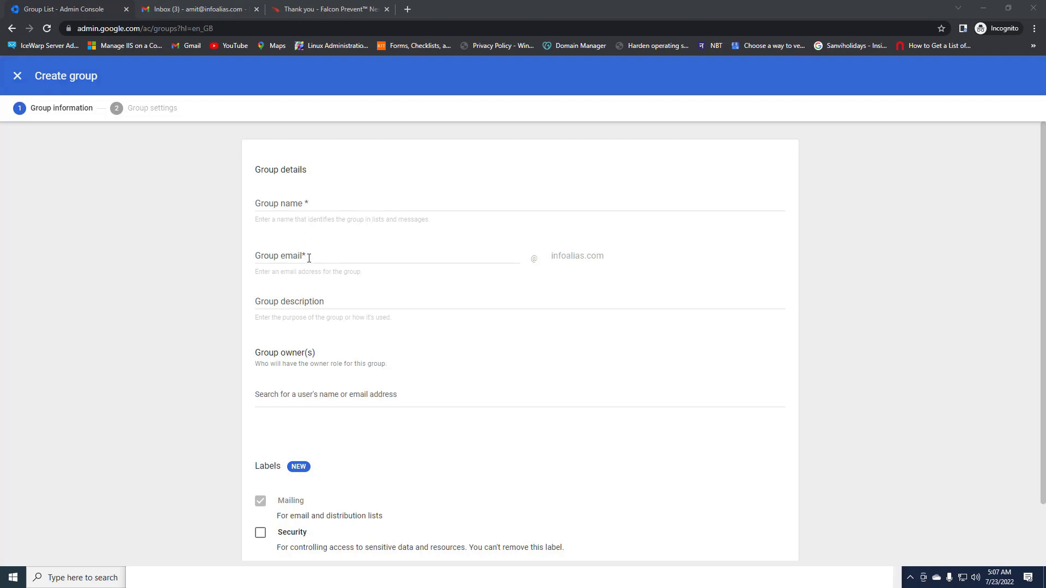
click(288, 206)
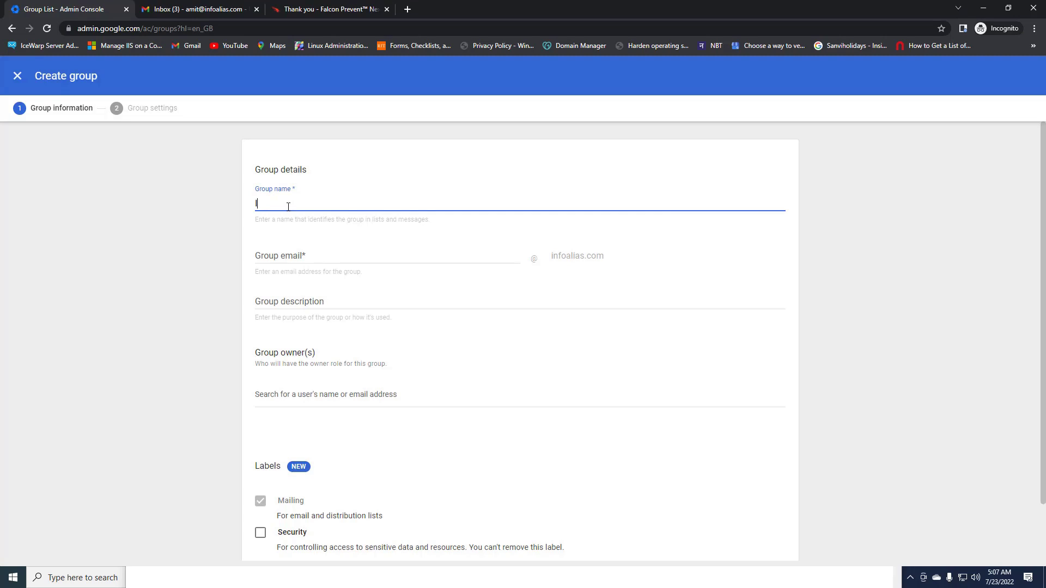
text(IT Team)
click(289, 255)
text(itt)
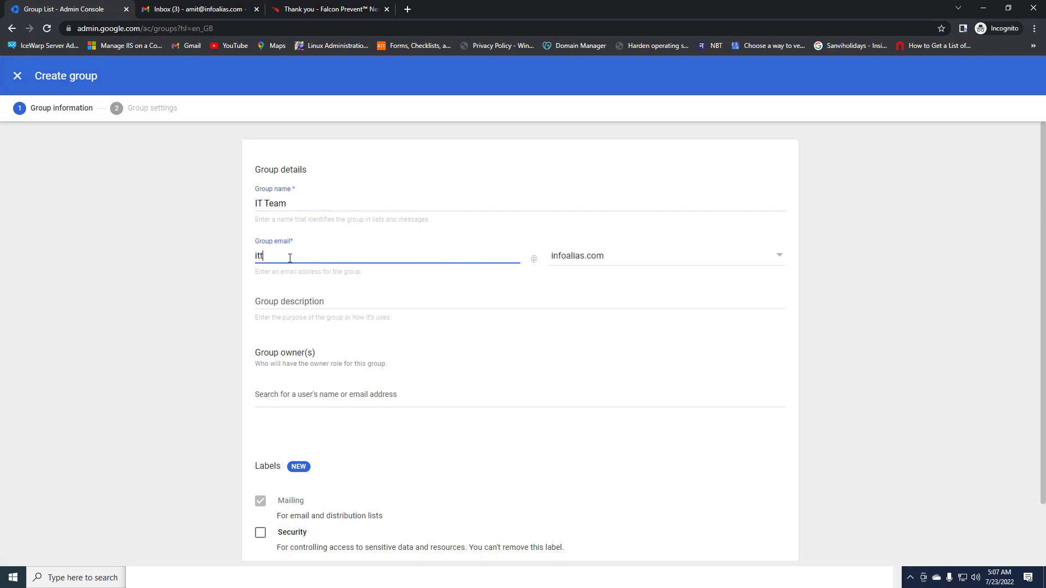
text(eam)
Leave the group description and owner empty, keep only the Mailing label, and continue to the group settings.
click(265, 301)
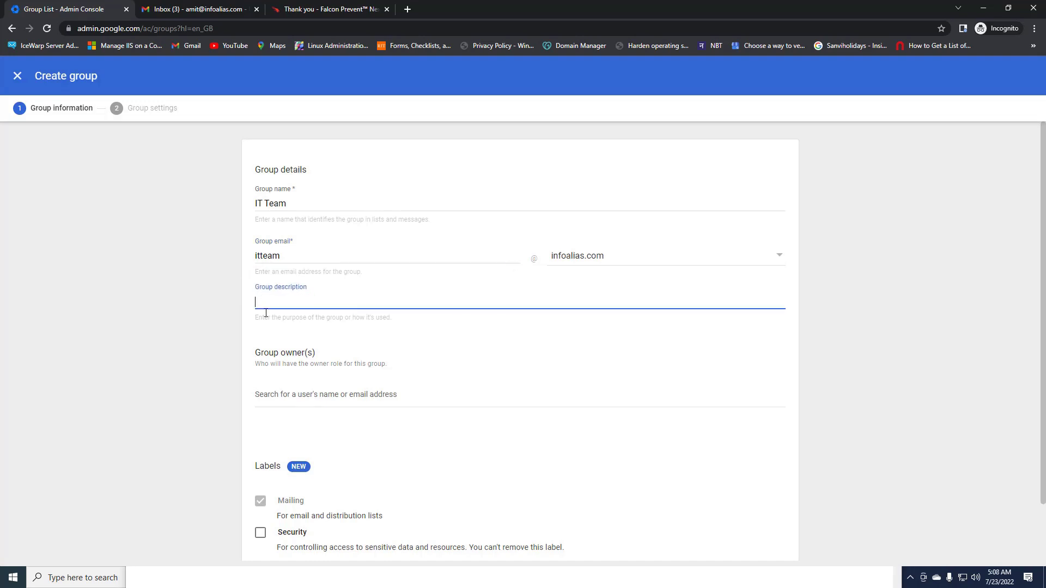
click(268, 396)
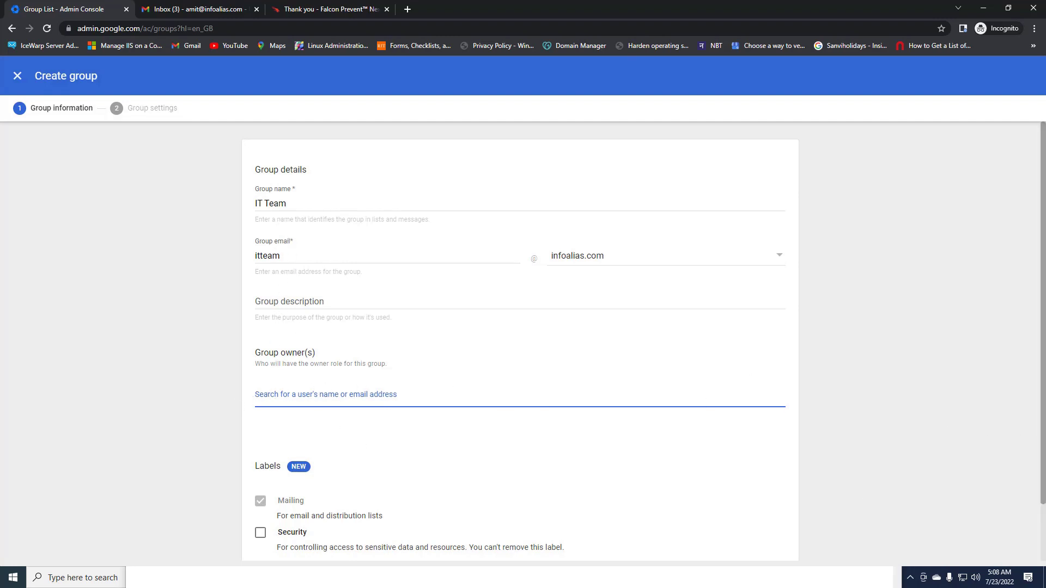
scroll(1043, 366, down, 1)
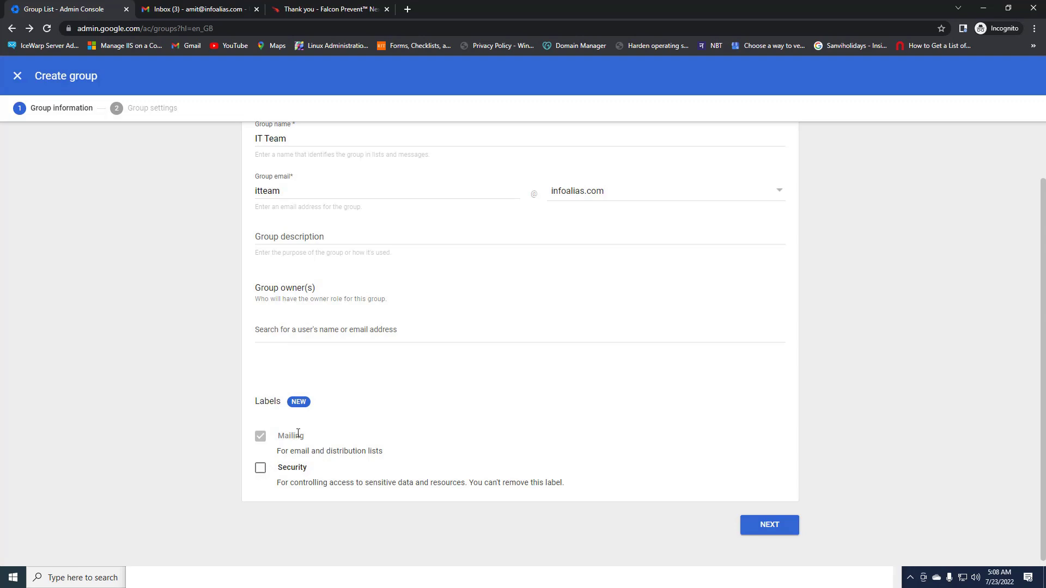
click(260, 470)
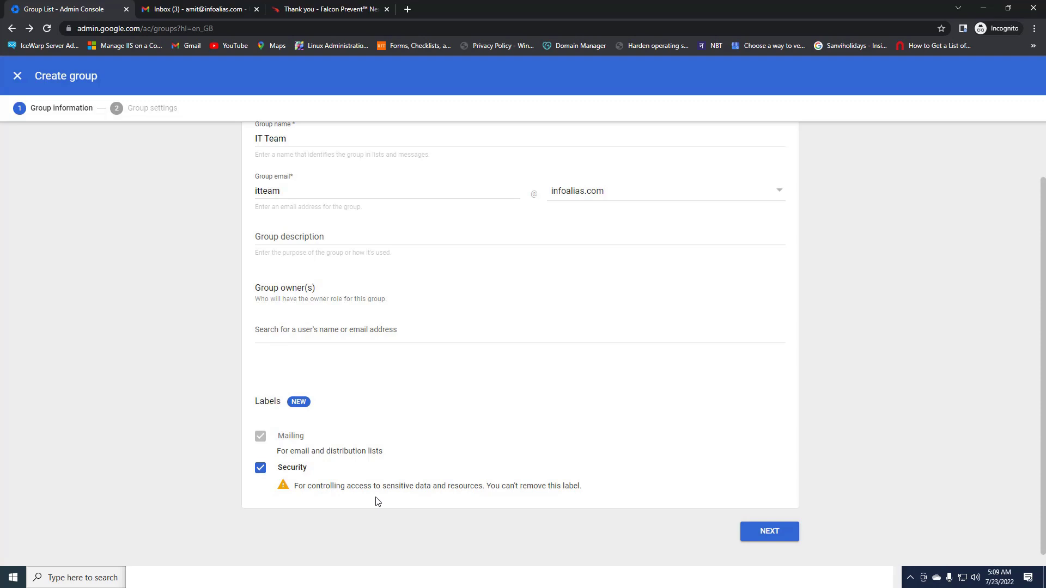
click(260, 467)
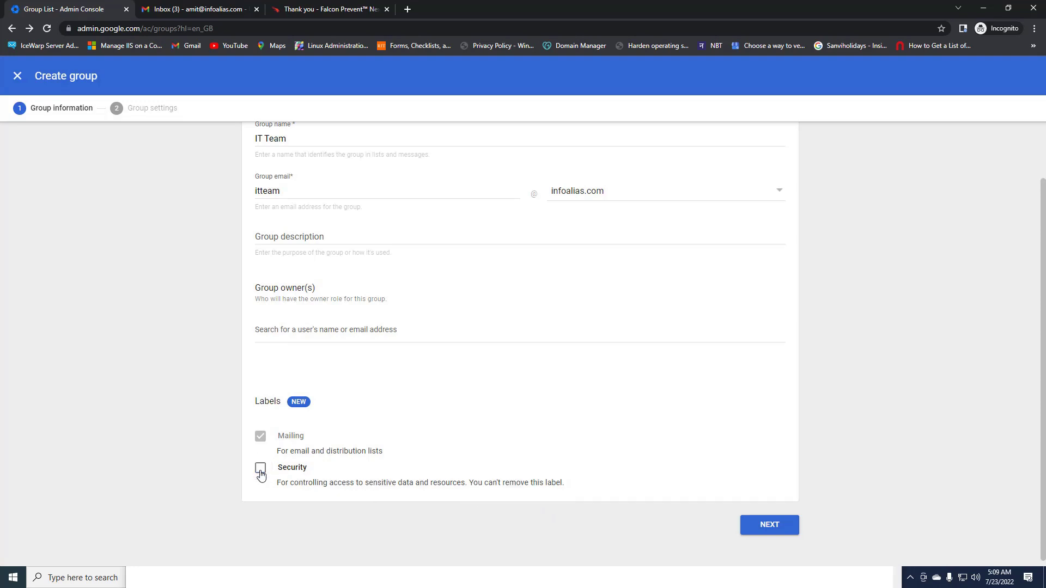
click(775, 527)
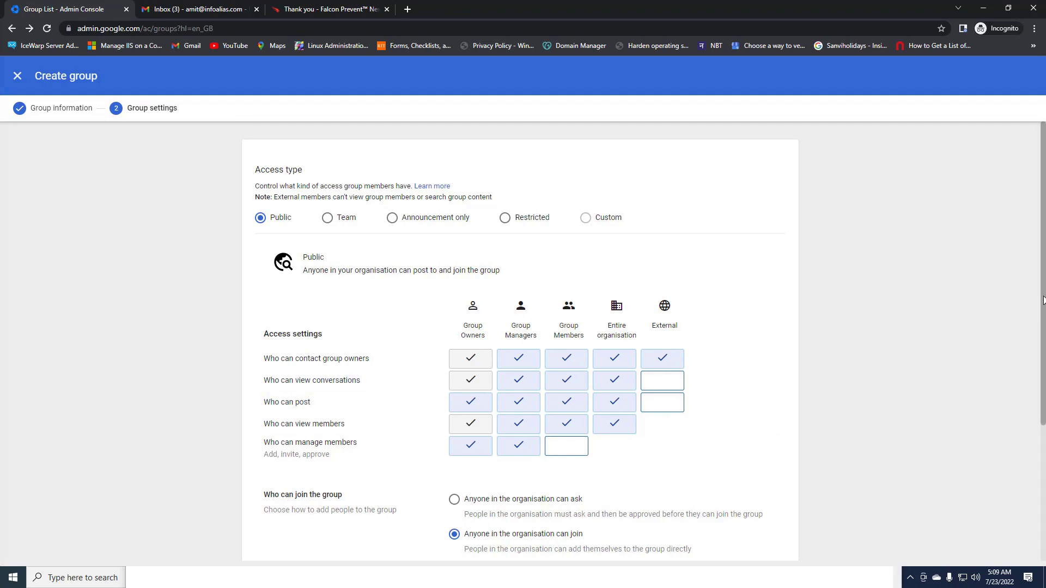
Review the group's access settings, try the Restricted access type, and return it to Public.
scroll(1042, 300, down, 3)
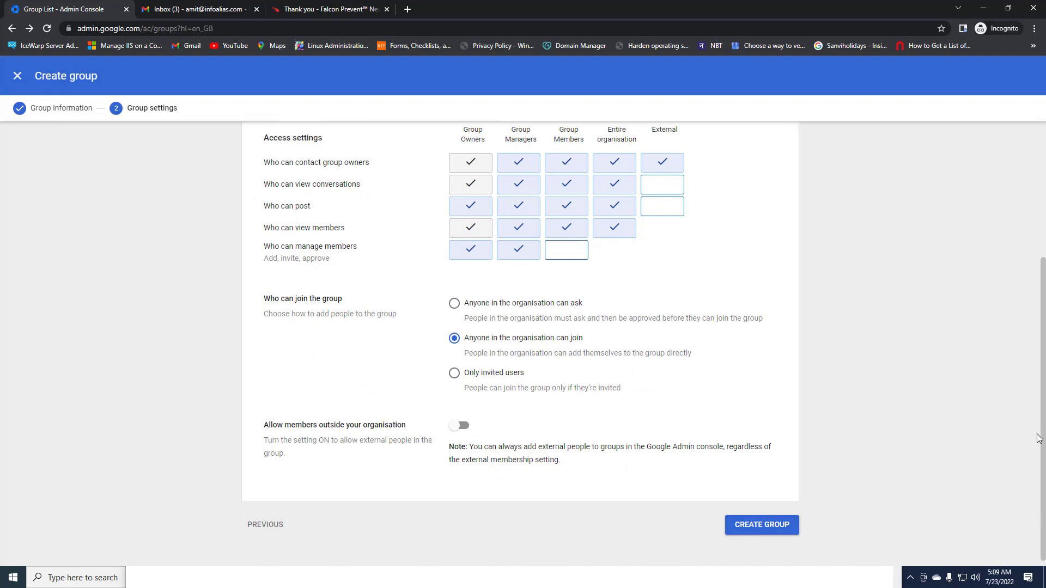
scroll(1040, 439, up, 3)
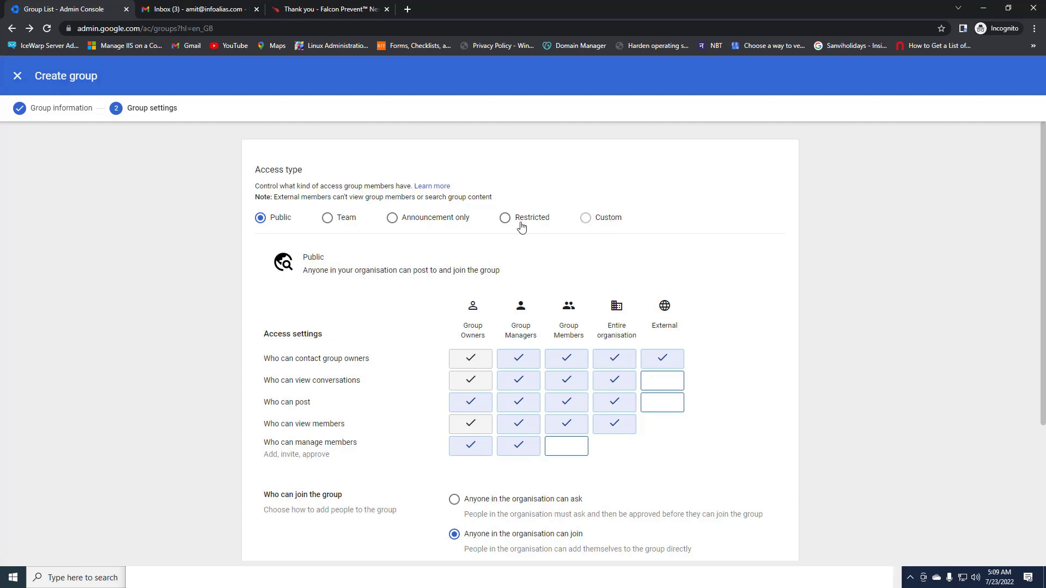
click(503, 225)
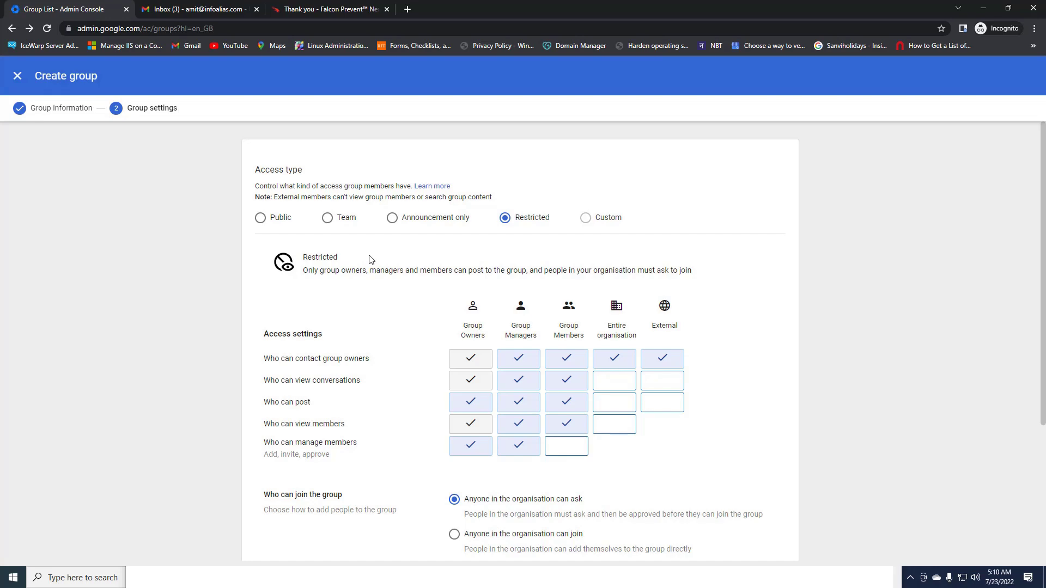
click(261, 219)
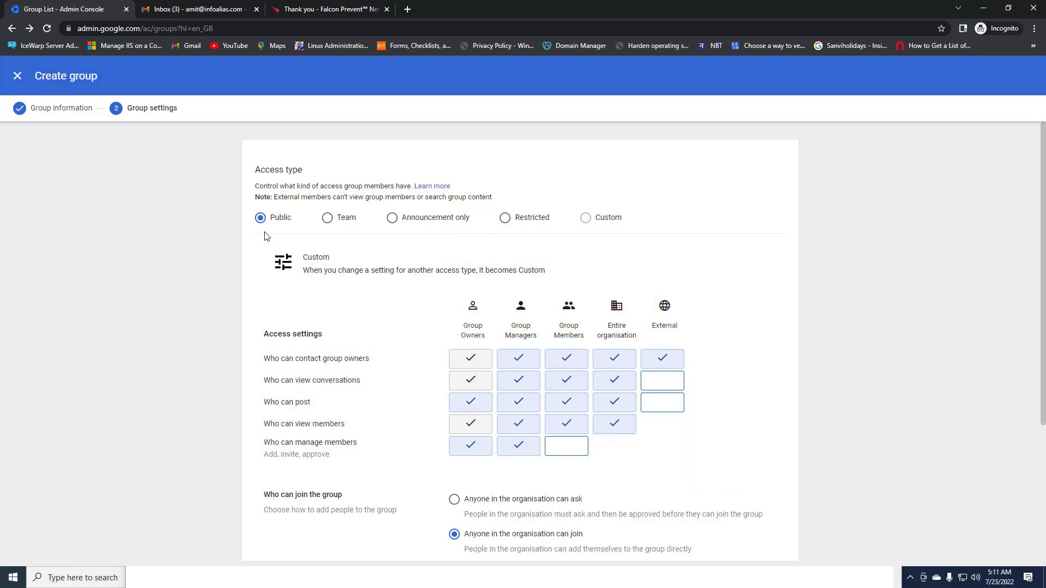
Limit joining the group to only invited users.
scroll(1044, 370, down, 3)
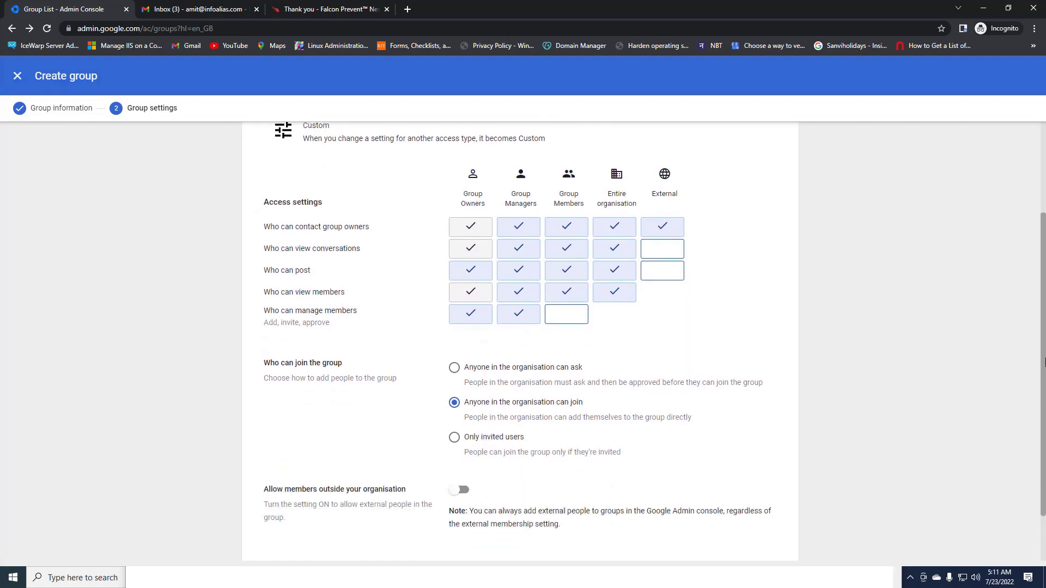
scroll(1044, 371, down, 1)
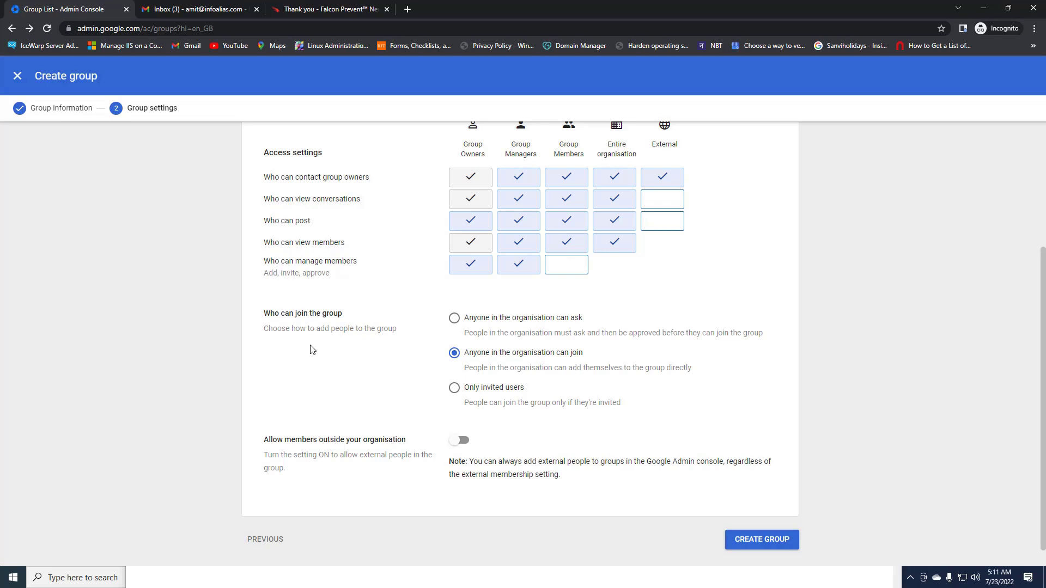
click(455, 321)
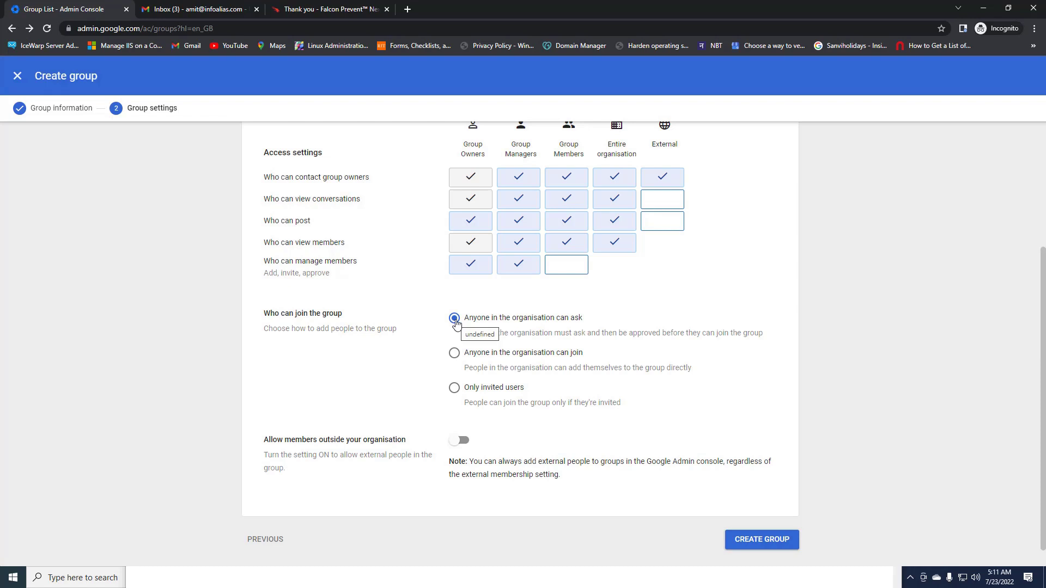
click(455, 355)
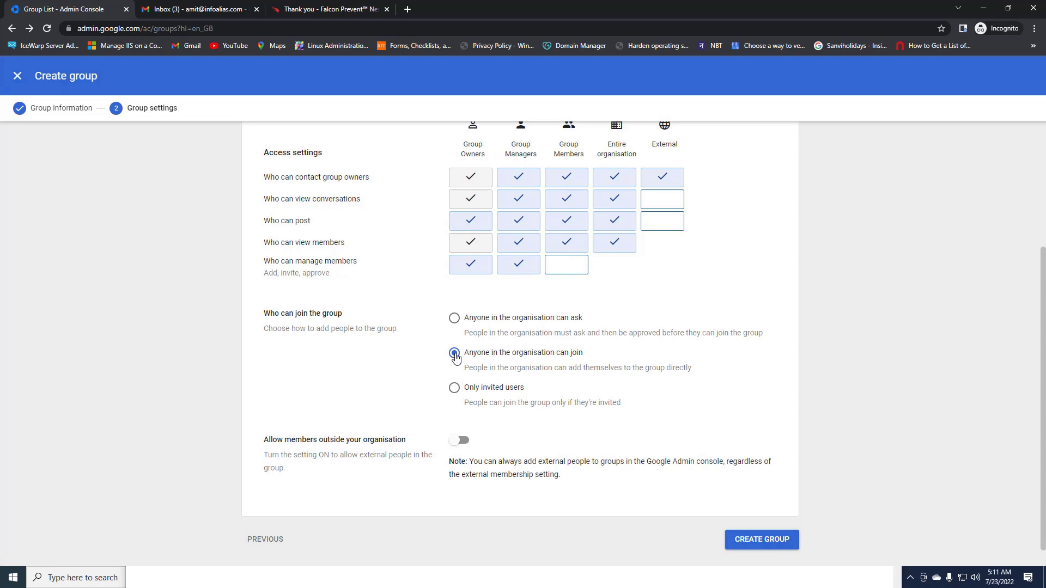
click(455, 390)
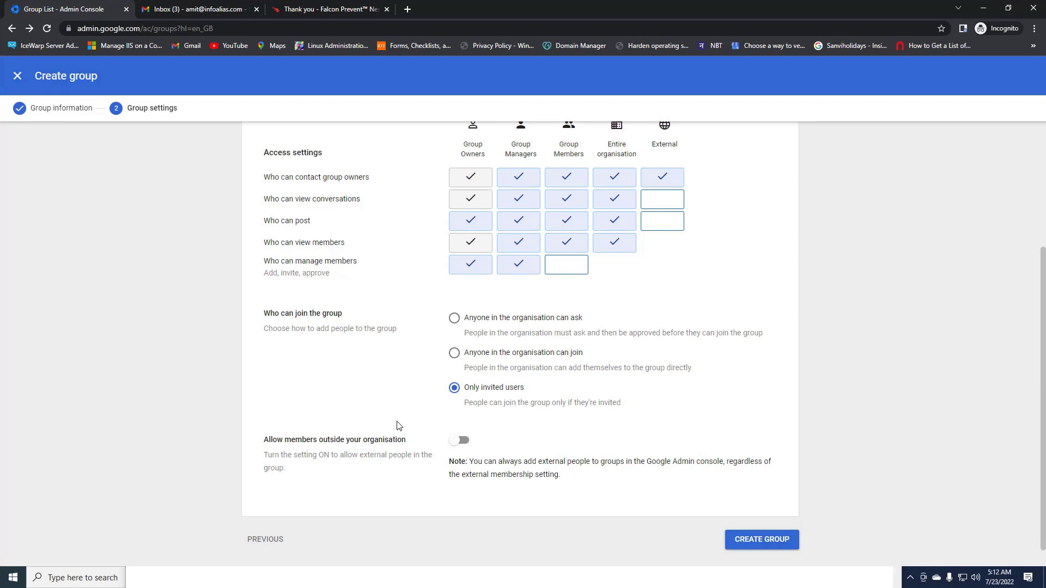
Keep members outside the organisation disallowed and create the group.
click(464, 442)
click(451, 445)
click(468, 443)
click(453, 445)
click(754, 540)
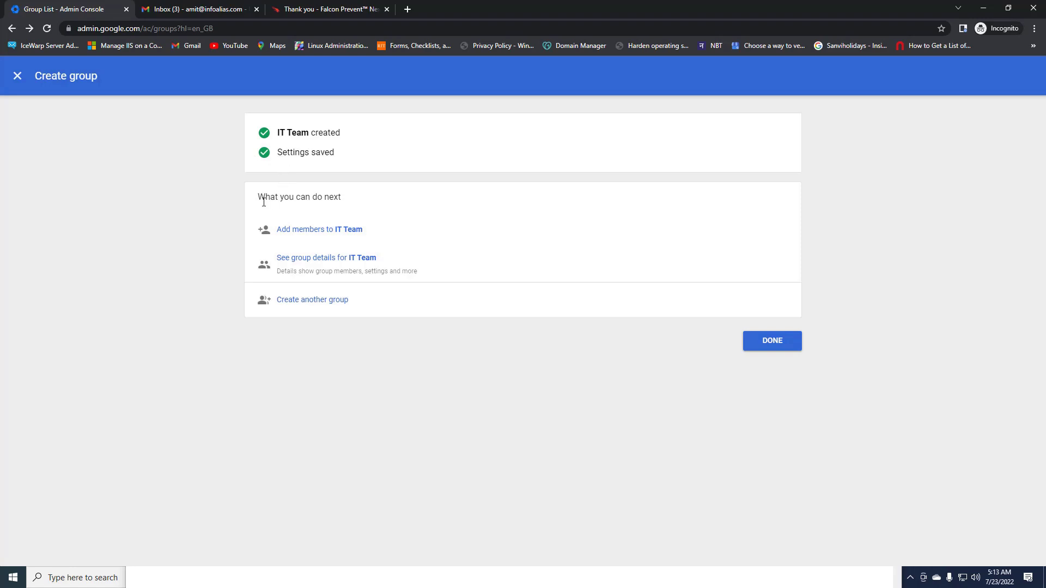
Add the organisation's existing user as a member of the IT Team group.
click(312, 230)
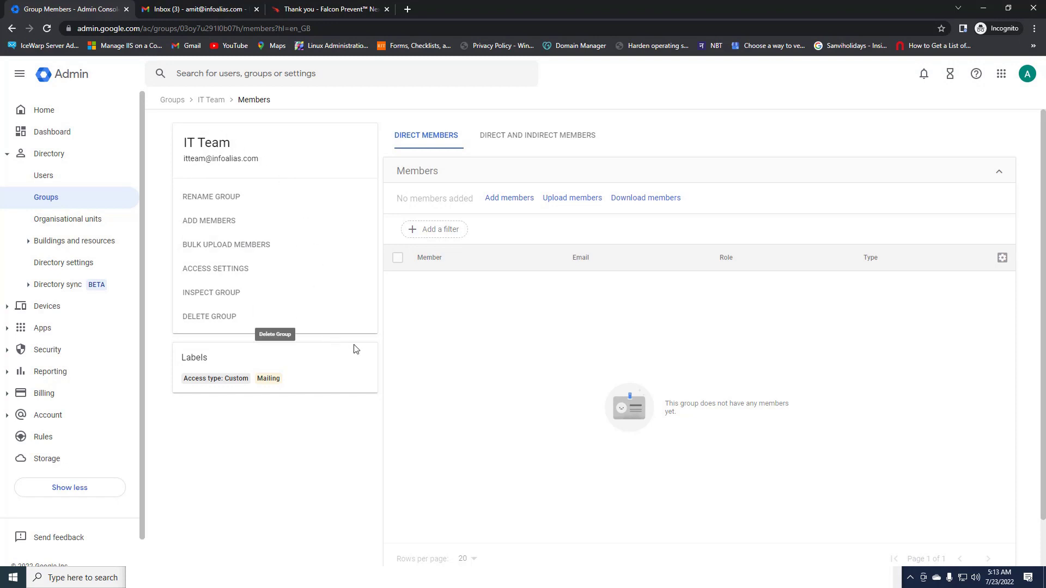
click(510, 198)
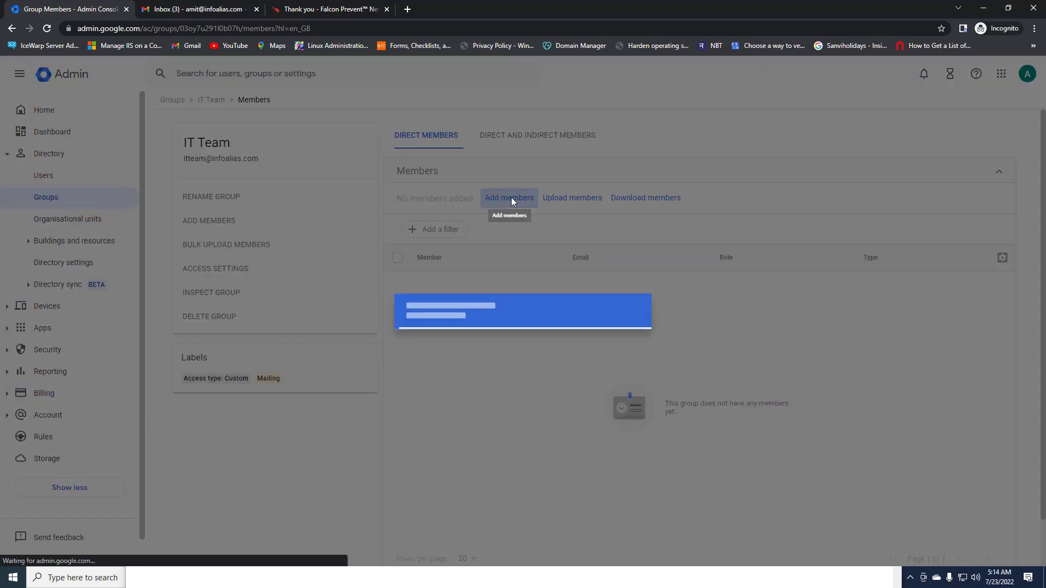
text(amit)
click(446, 280)
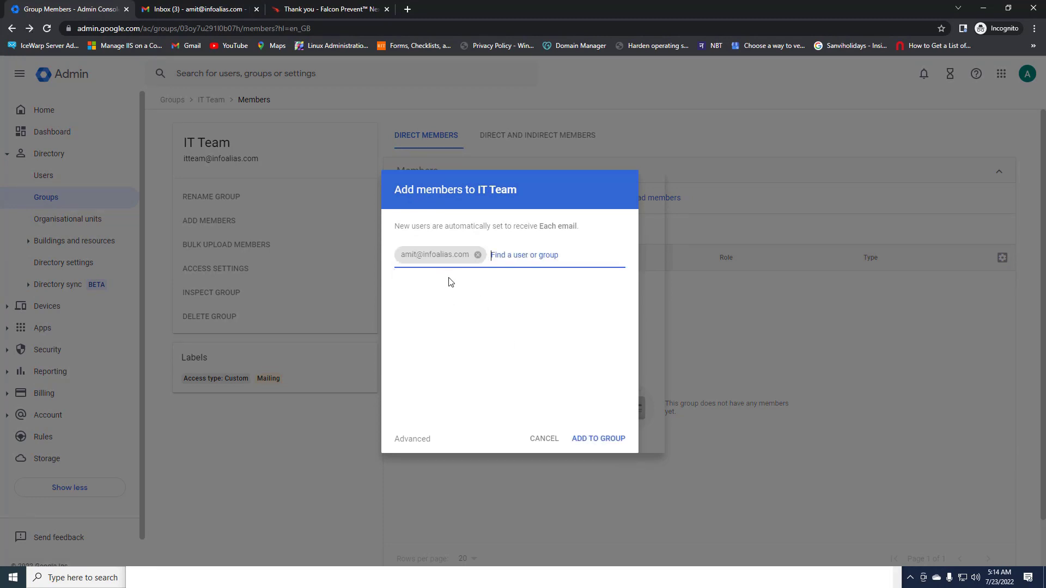
click(598, 439)
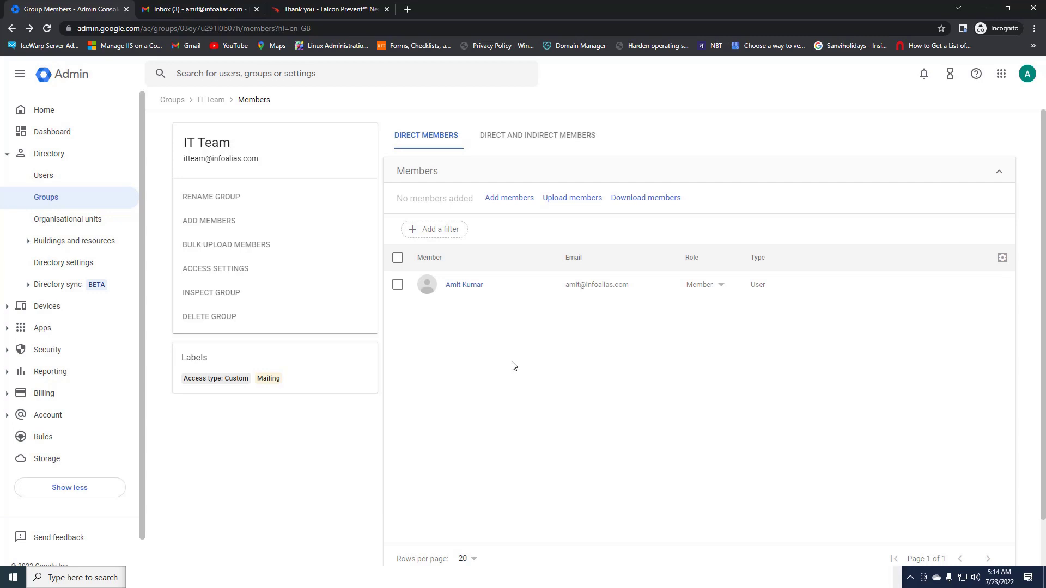
Check the bulk member upload options, and download the IT Team member list with all 5 columns as comma-separated values (.csv).
click(564, 199)
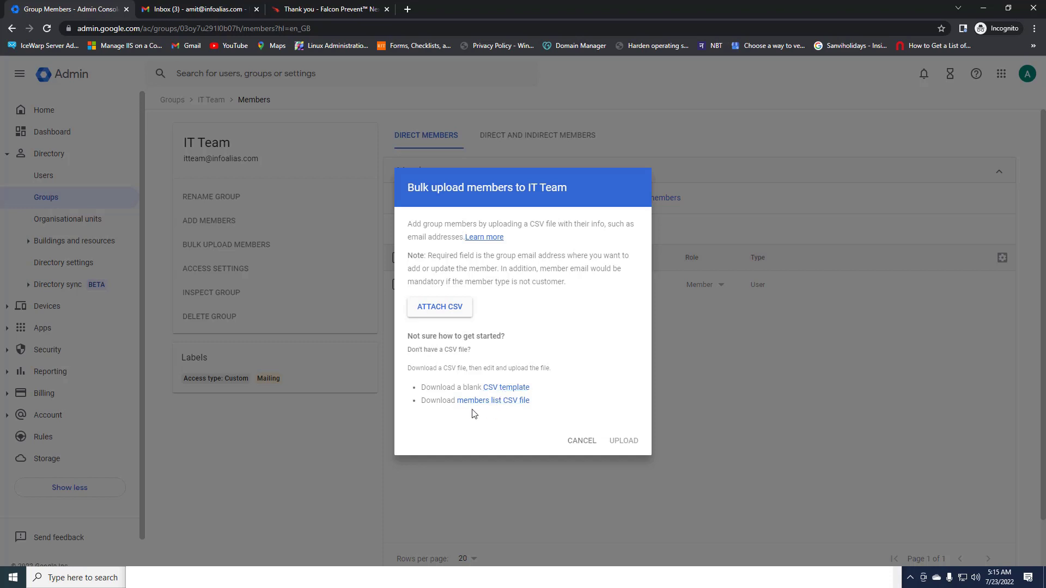
click(581, 445)
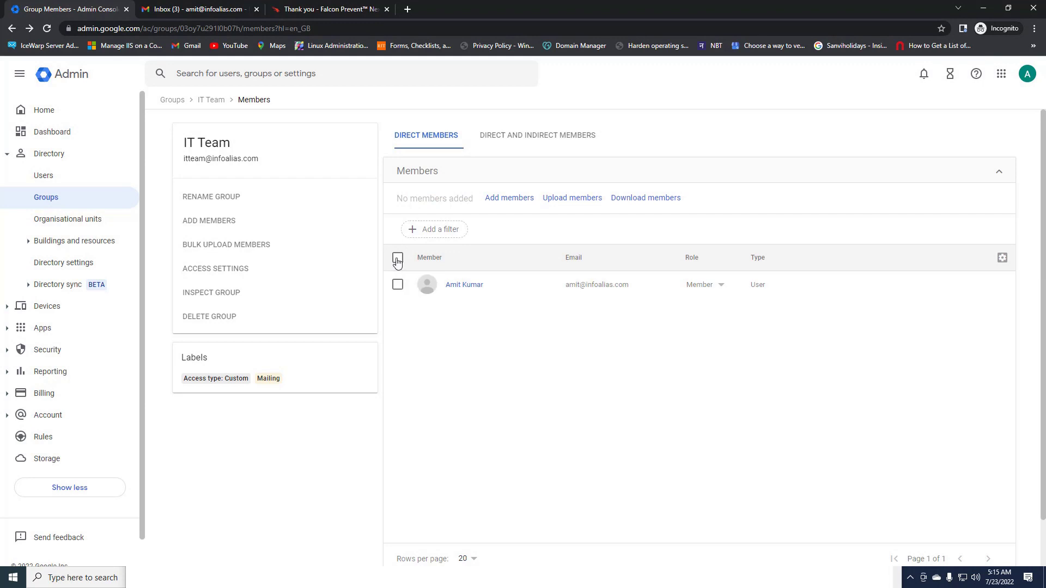
click(647, 200)
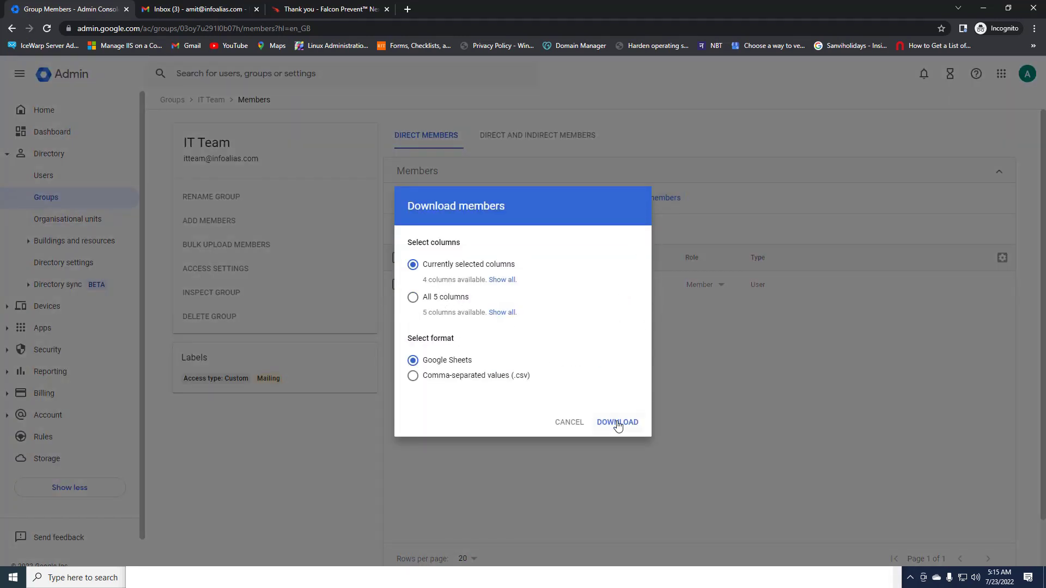
click(413, 376)
click(499, 281)
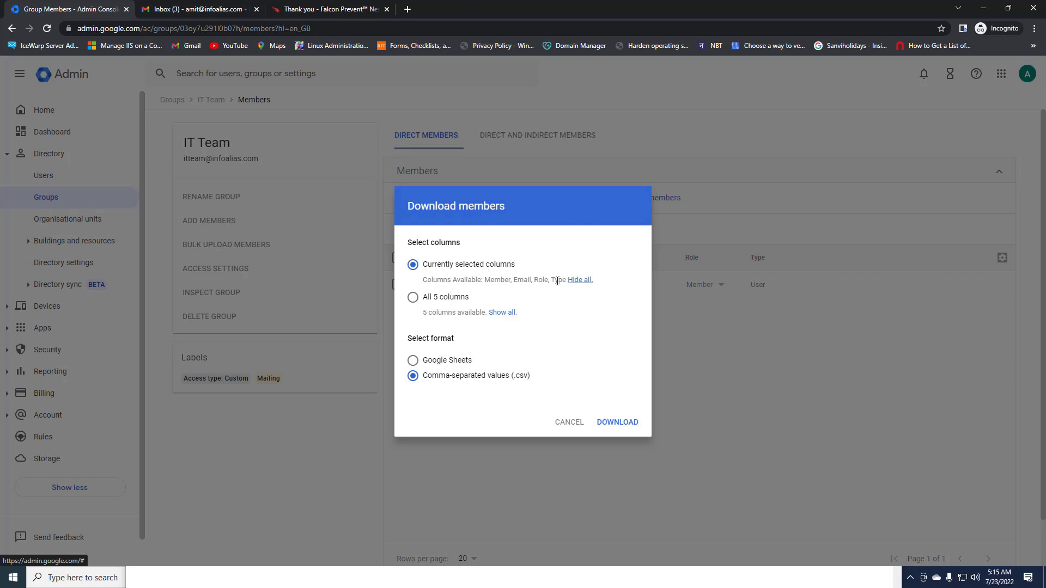
click(413, 298)
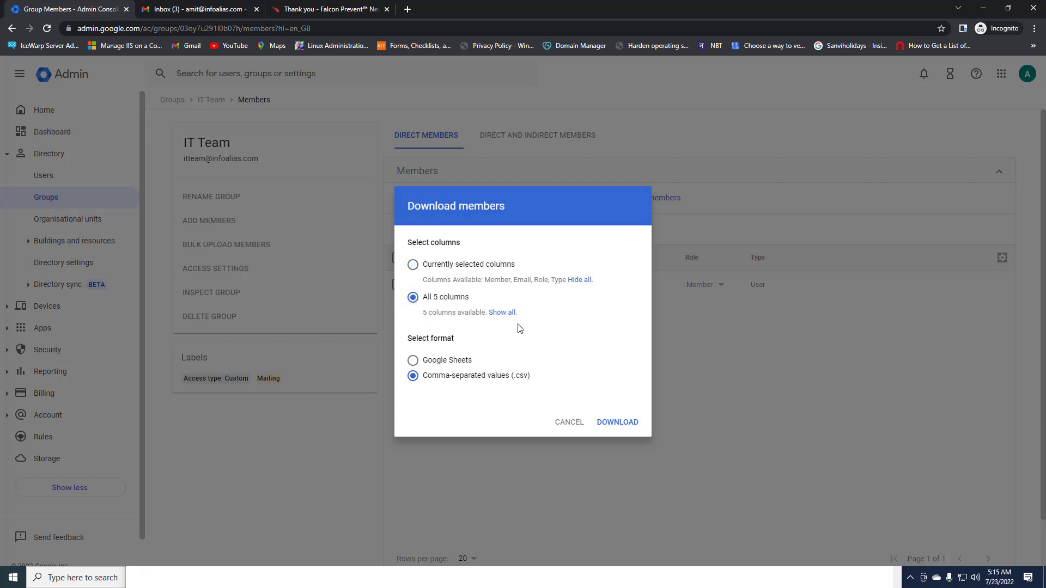
click(502, 312)
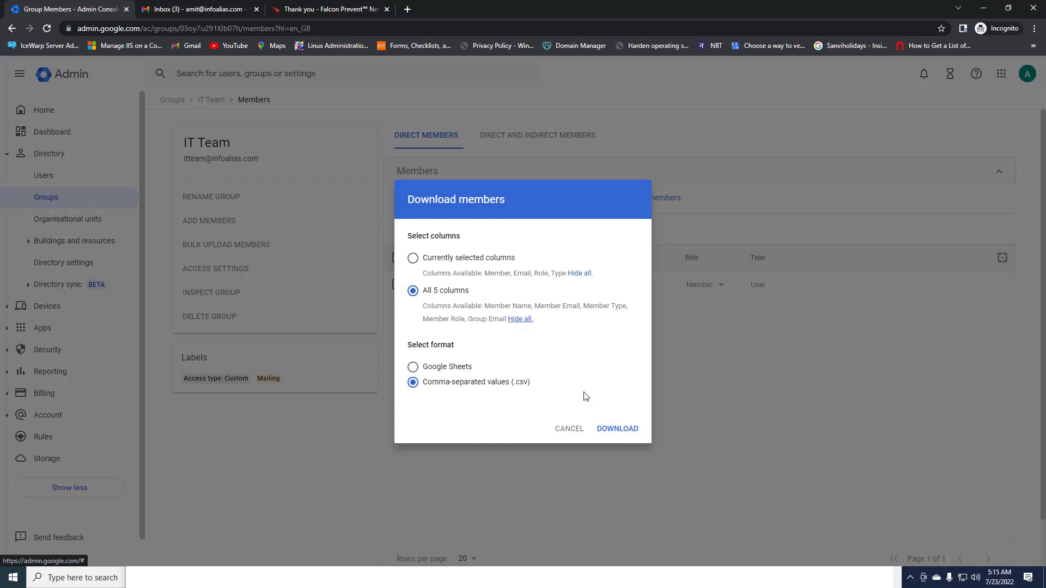
click(614, 433)
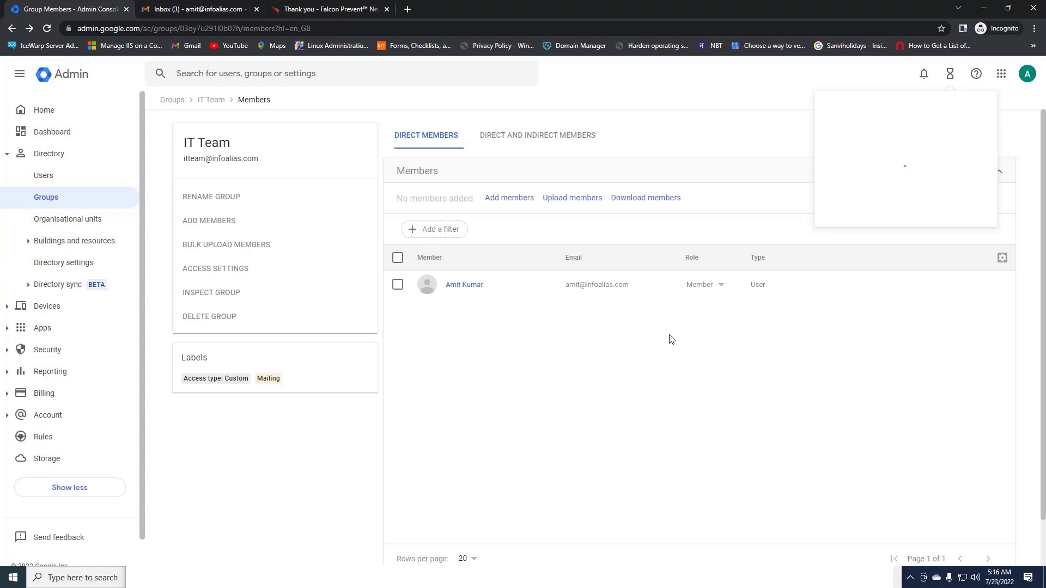
click(328, 65)
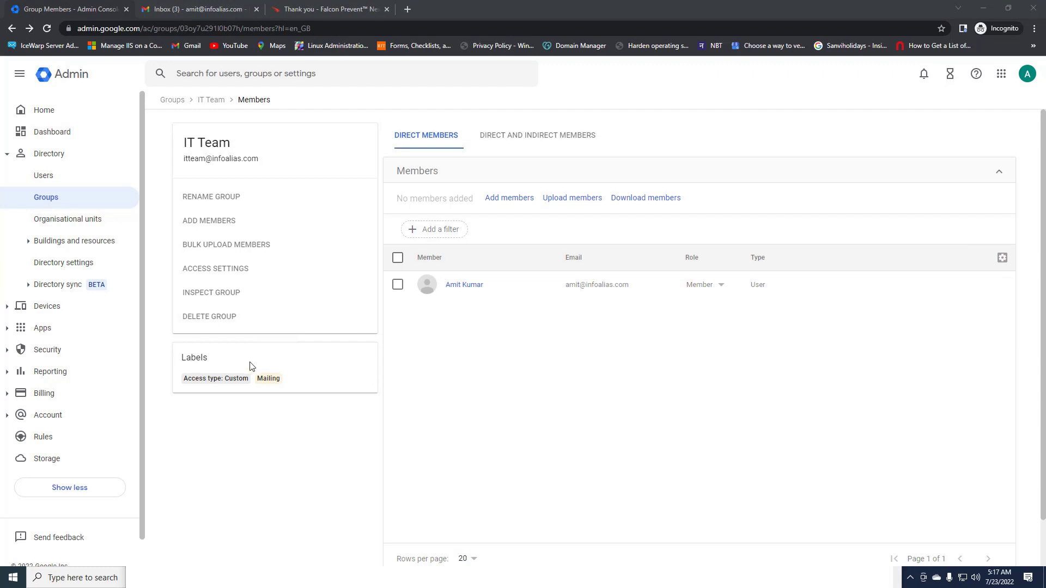
triple_click(281, 366)
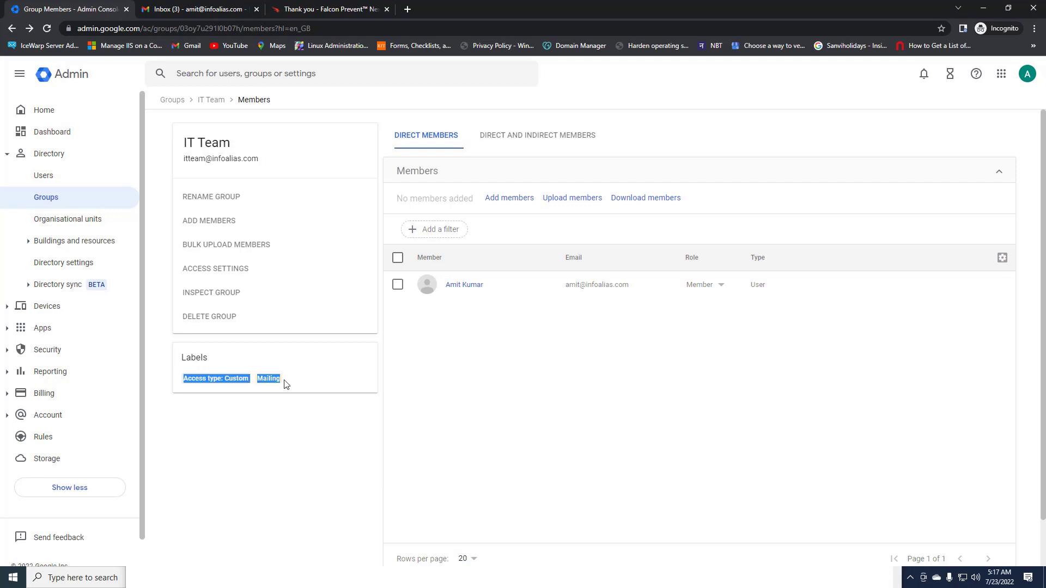
double_click(479, 388)
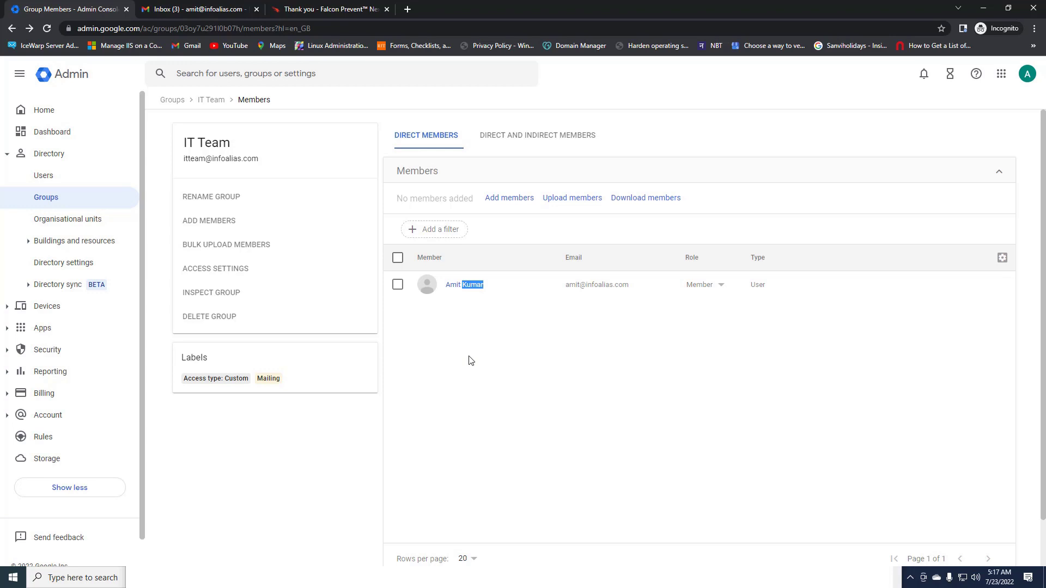
Select all members of the IT Team group in the member list.
click(398, 257)
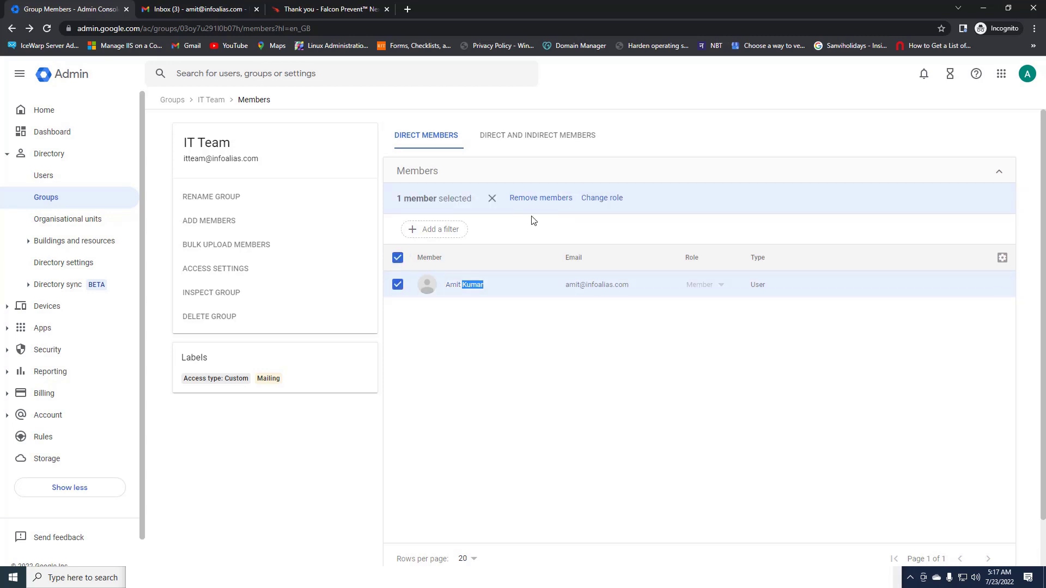
click(450, 357)
click(398, 260)
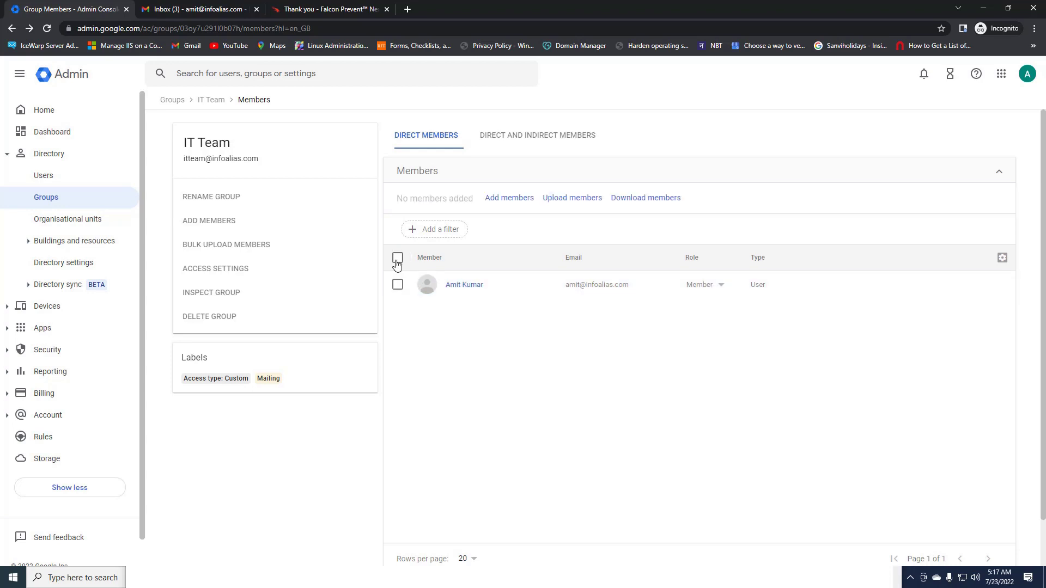
click(397, 259)
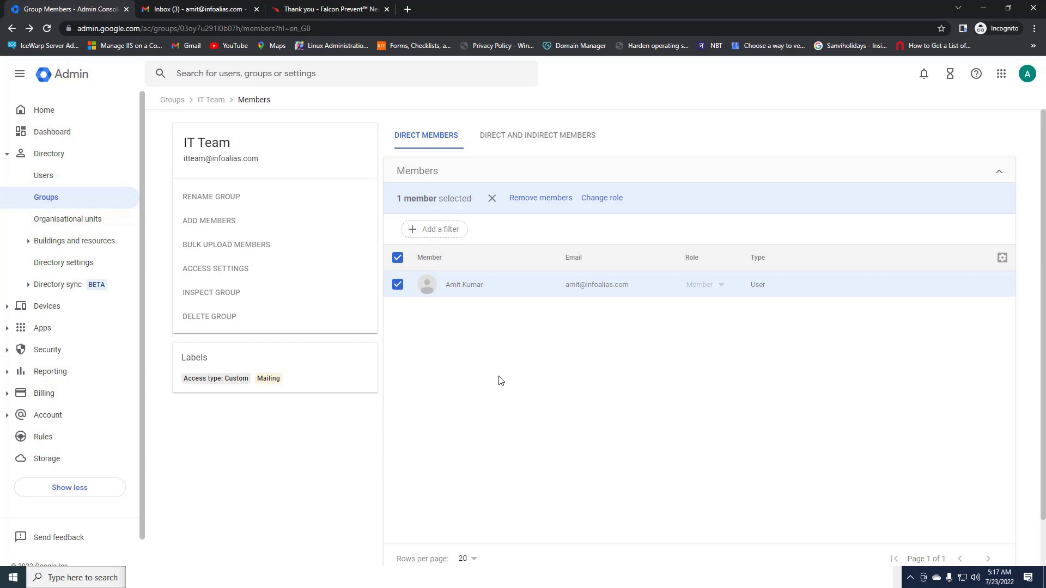